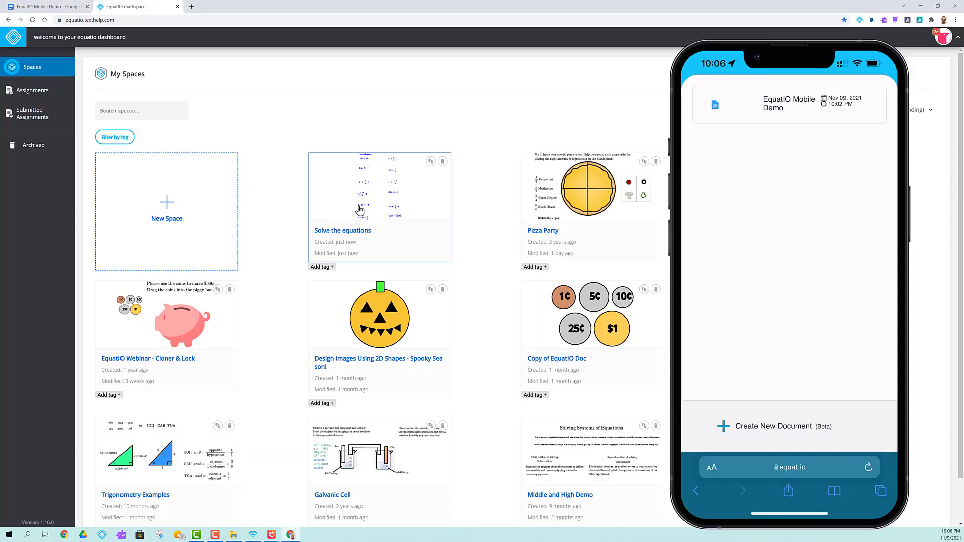
Step: View page 2 of the 'Solve the equations' mathspace, equations 15–24, with the math panel closed
click(381, 204)
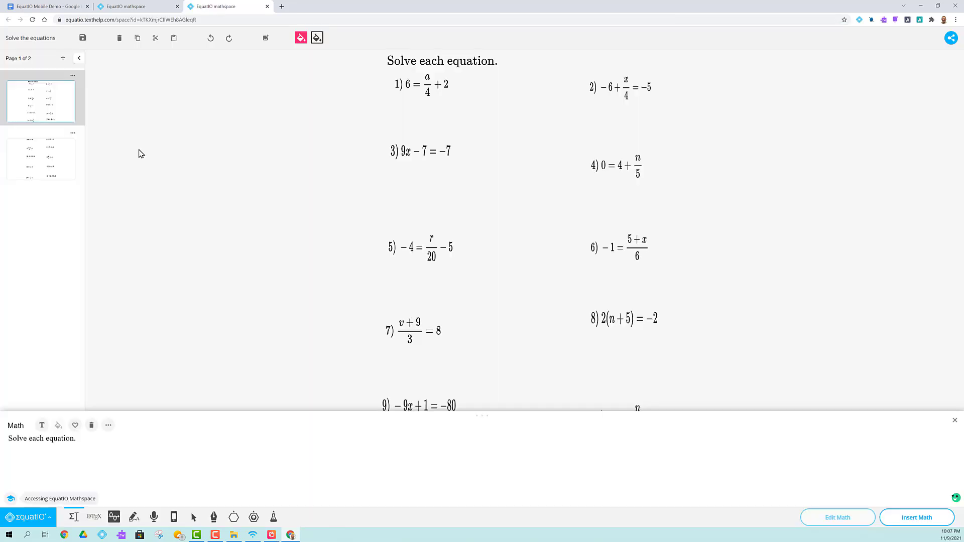
click(23, 154)
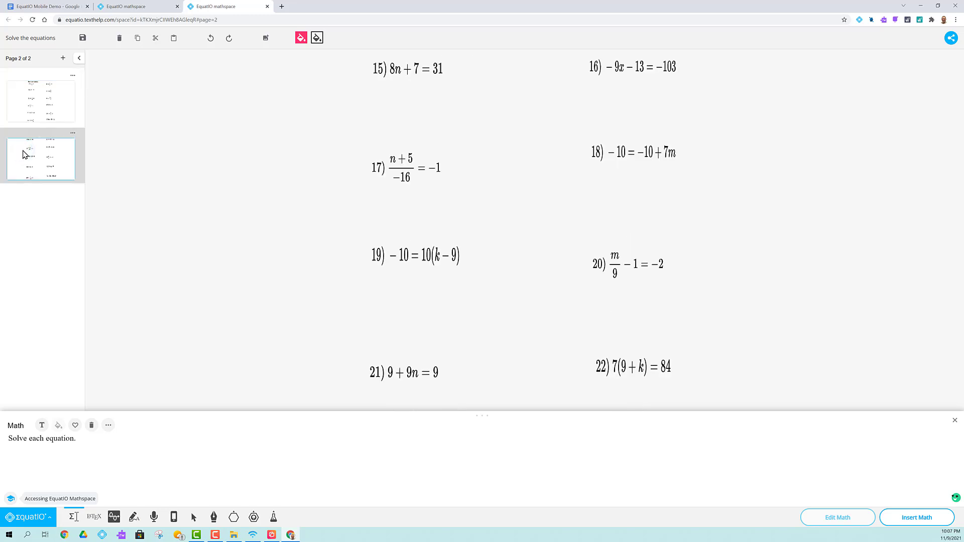
click(954, 424)
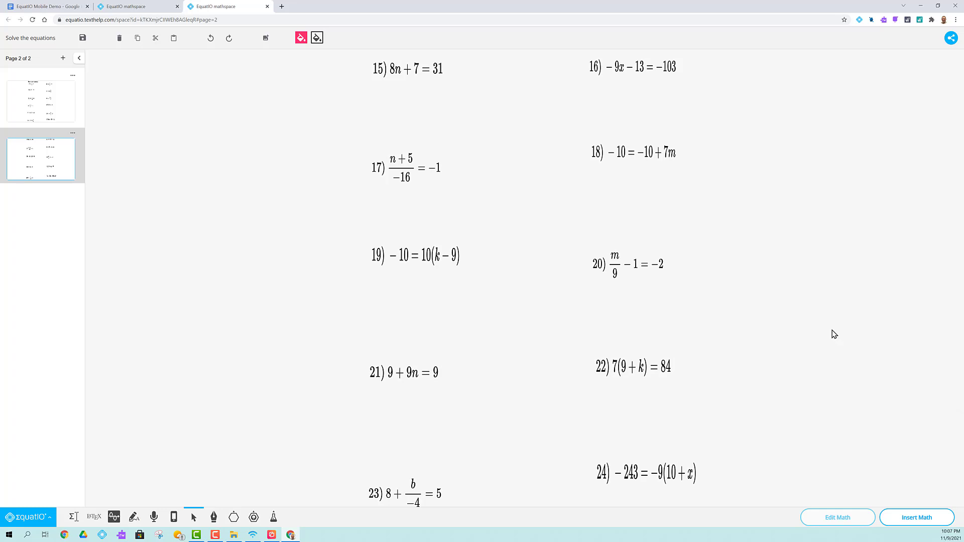